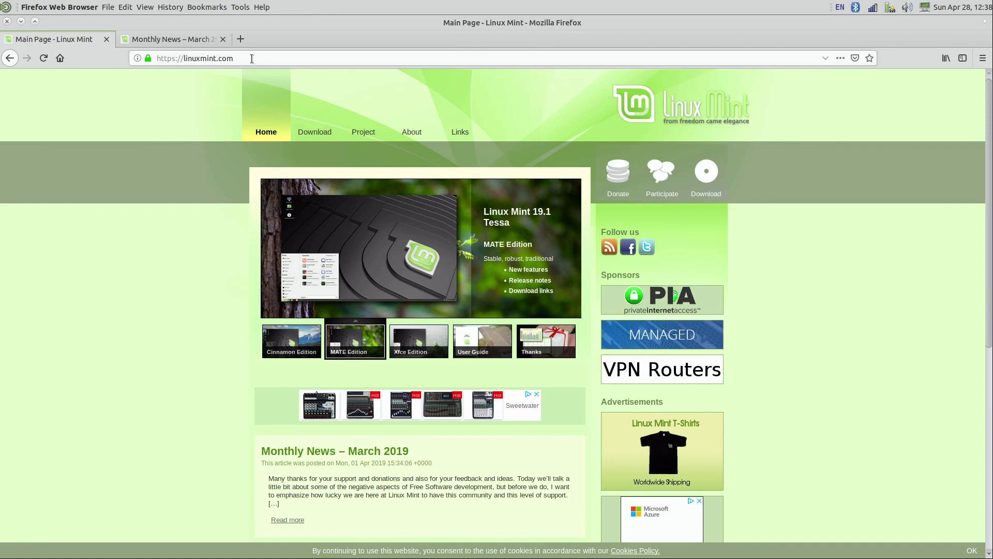
# Step: Show the linuxmint.com address, then go to the Linux Mint 19.1 Tessa download page via the Download menu
pyautogui.hotkey('ctrl', 'l')
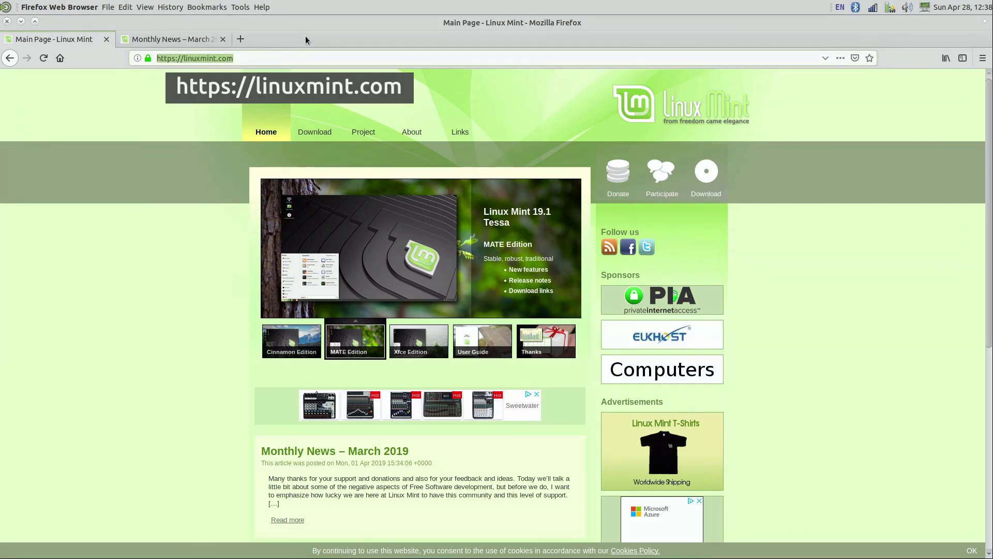
pyautogui.moveTo(314, 129)
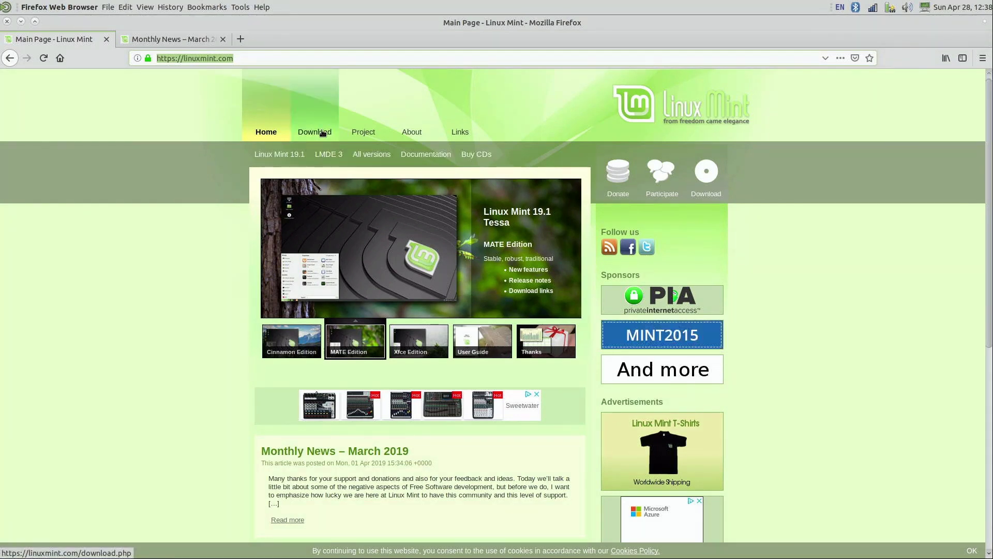
pyautogui.click(322, 133)
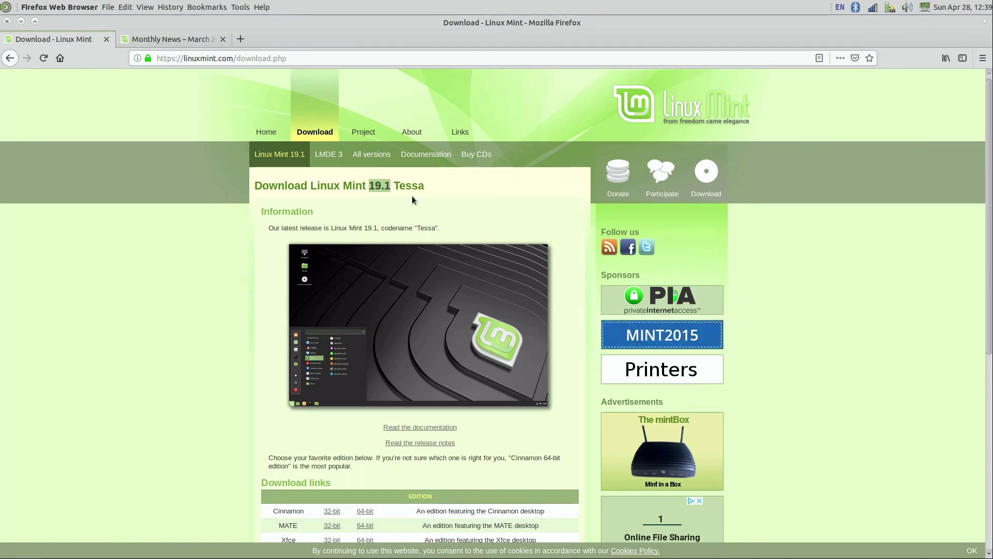
pyautogui.click(397, 185)
pyautogui.doubleClick(396, 184)
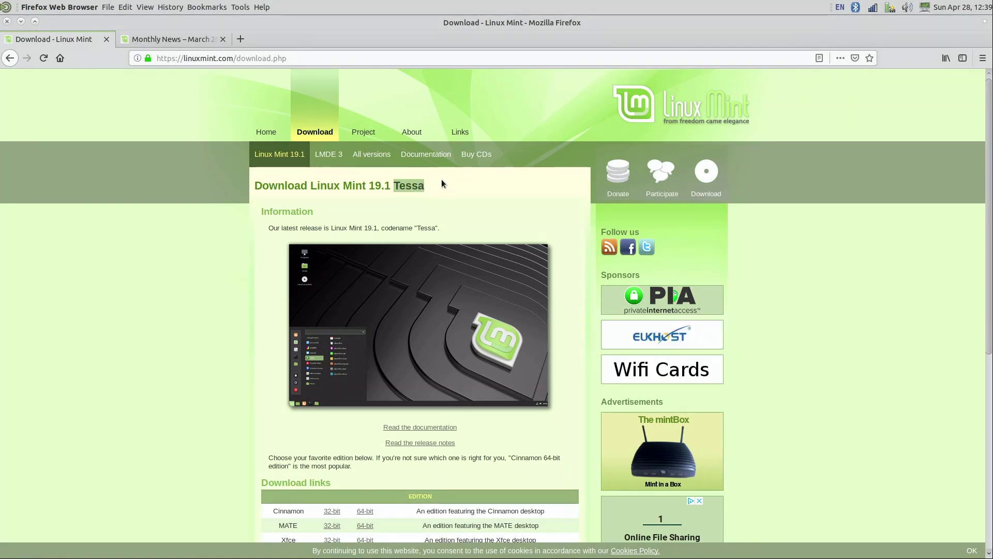
pyautogui.moveTo(371, 185); pyautogui.dragTo(389, 187)
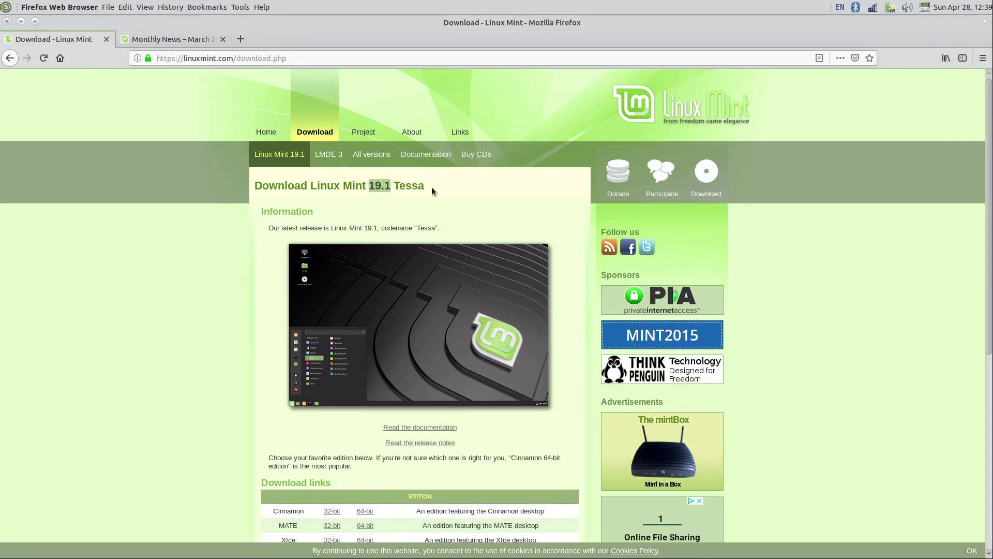
pyautogui.click(384, 186)
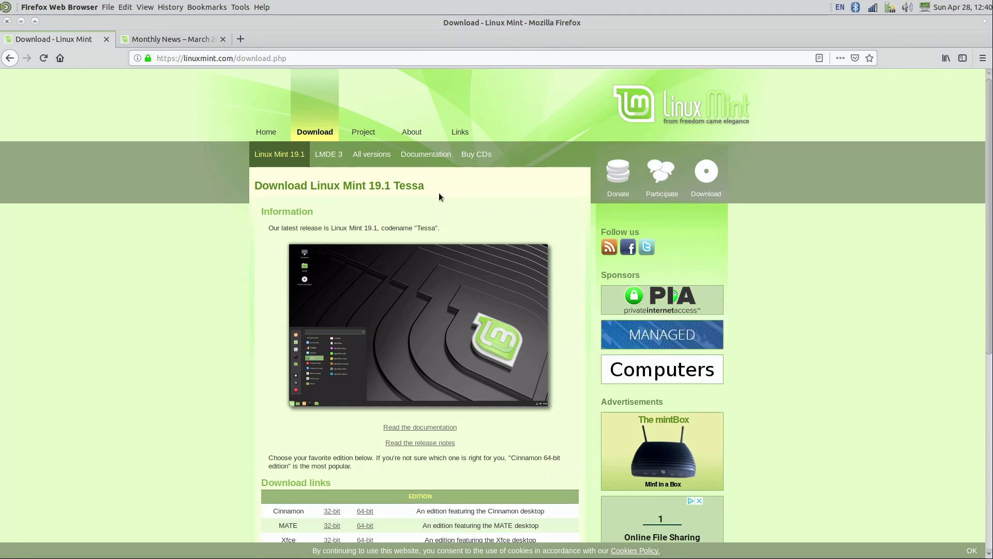
# Step: Scroll to the download links table and highlight the MATE, Xfce and Cinnamon edition names
pyautogui.scroll(-5, 440, 192)
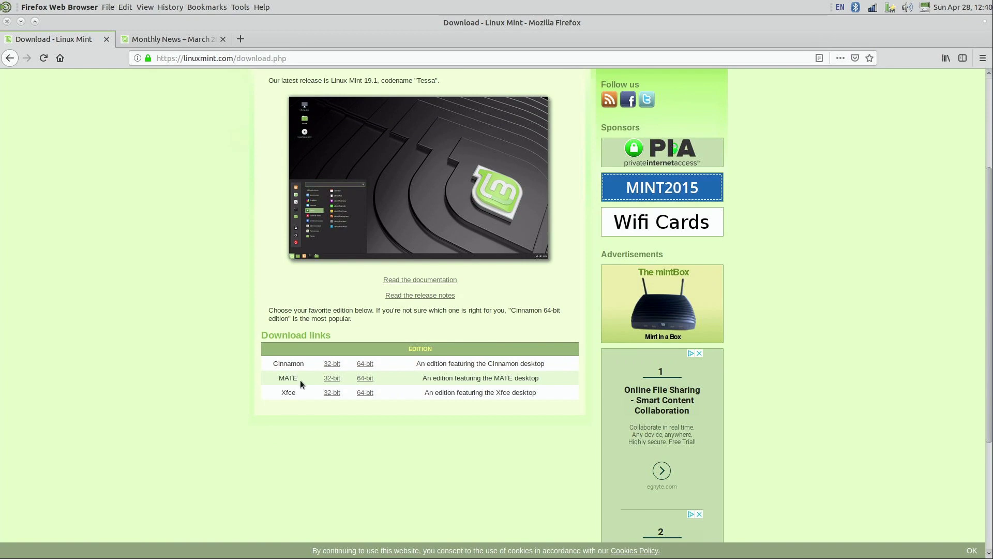
pyautogui.moveTo(302, 379); pyautogui.dragTo(280, 379)
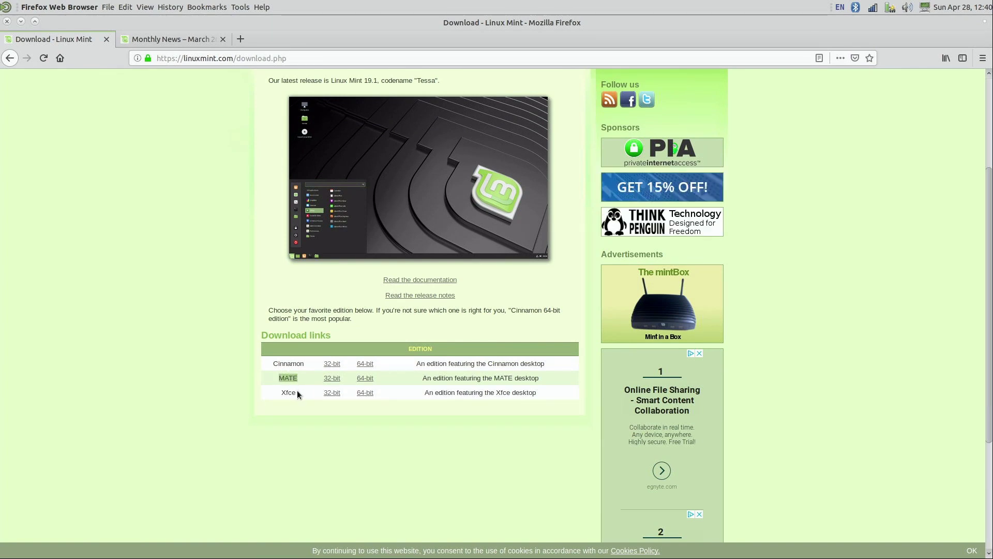
pyautogui.moveTo(297, 393); pyautogui.dragTo(282, 394)
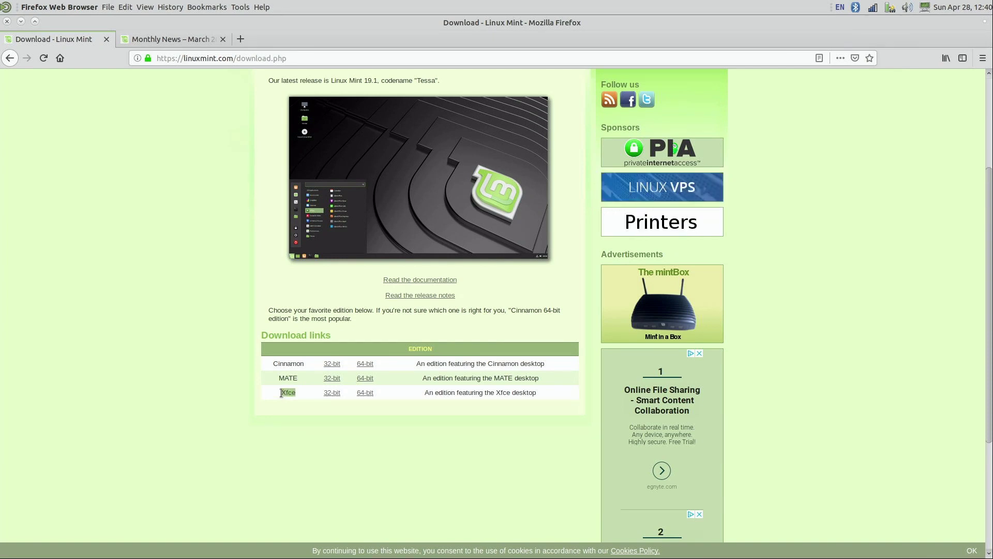
pyautogui.click(276, 363)
pyautogui.moveTo(275, 364); pyautogui.dragTo(305, 366)
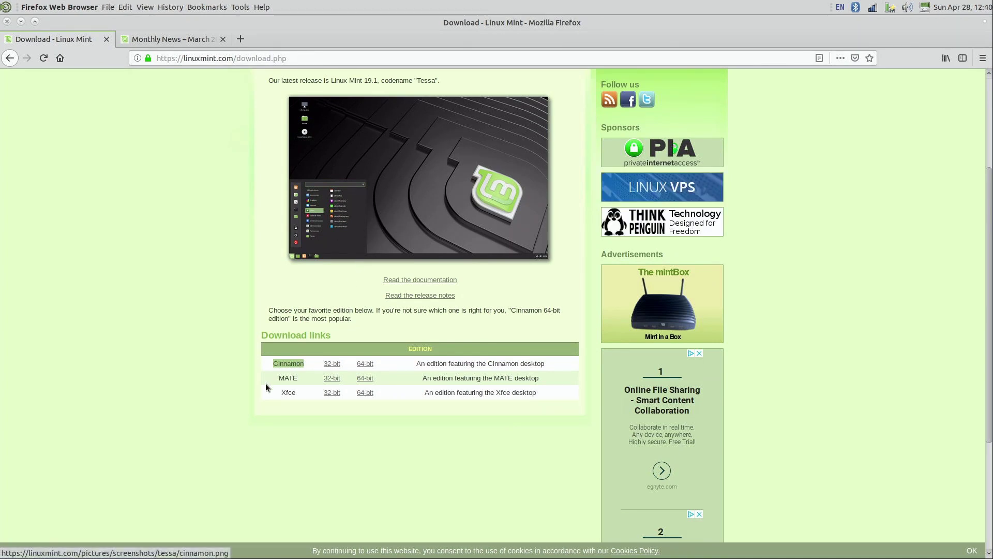
pyautogui.moveTo(278, 377); pyautogui.dragTo(299, 392)
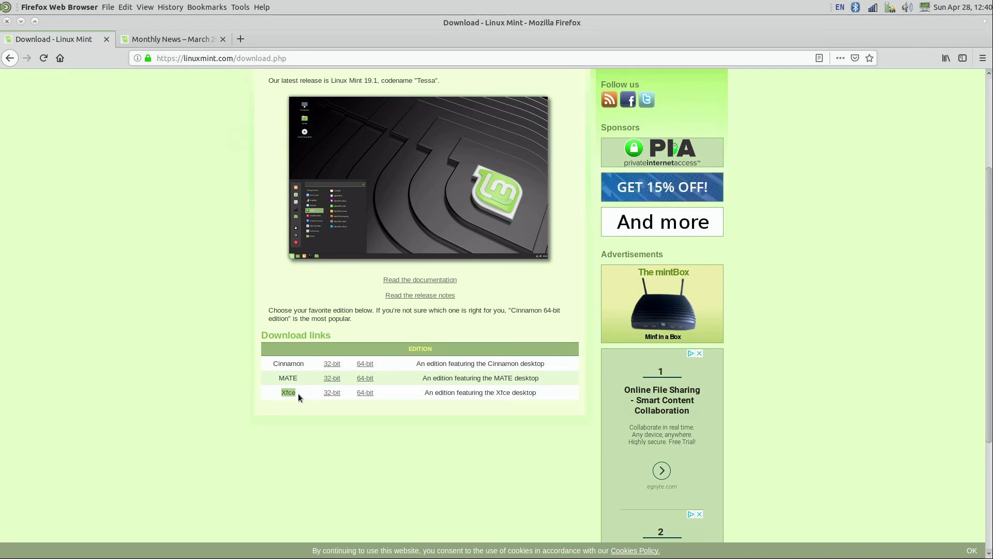
pyautogui.click(298, 394)
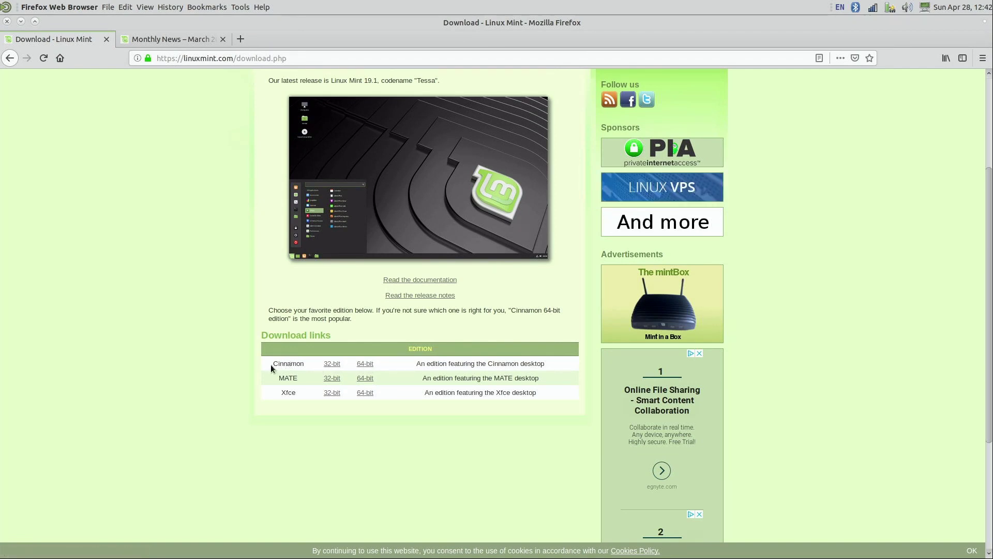
# Step: Open the Cinnamon 64-bit edition page and scroll through its 1.8GB download mirrors listed by country
pyautogui.moveTo(273, 364); pyautogui.dragTo(304, 365)
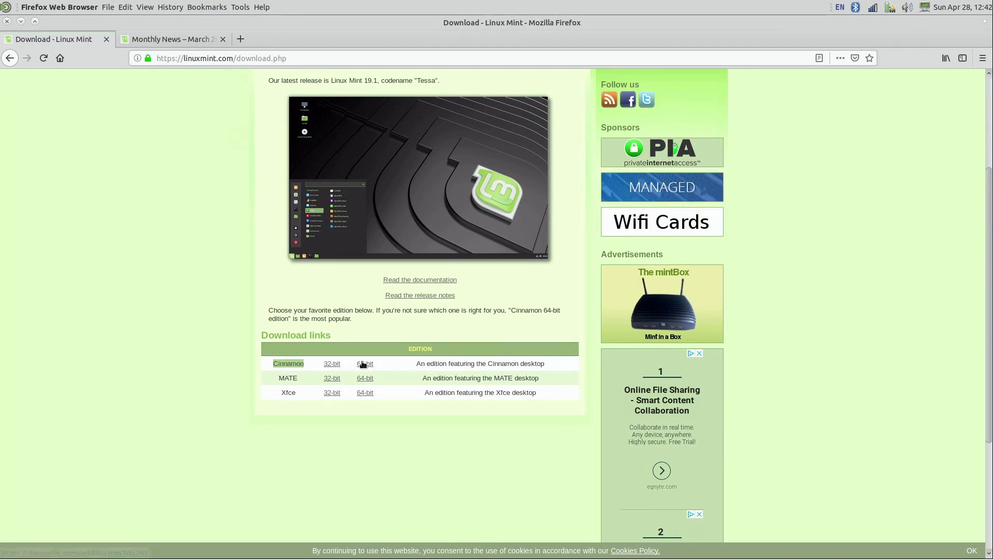
pyautogui.click(364, 364)
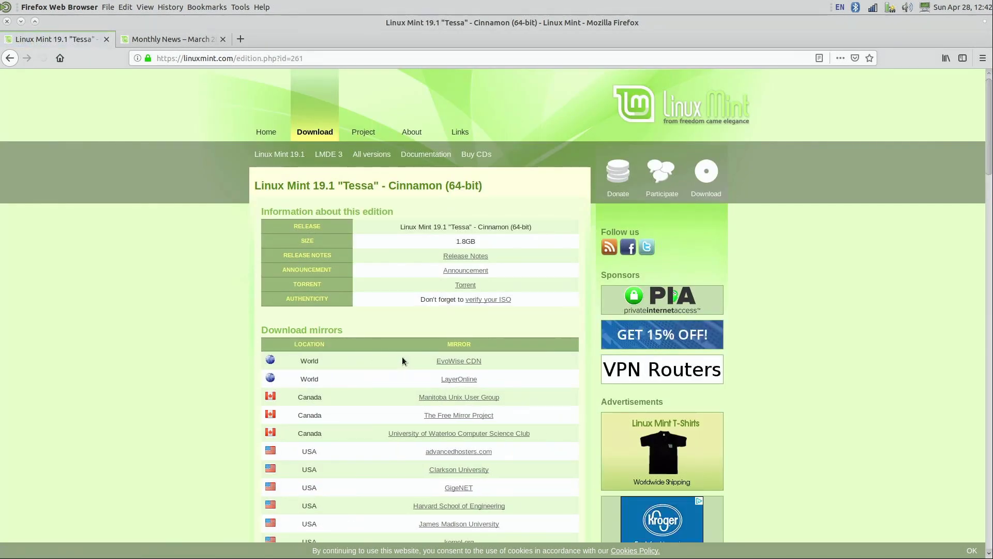
pyautogui.scroll(-5, 402, 356)
pyautogui.scroll(-2, 405, 347)
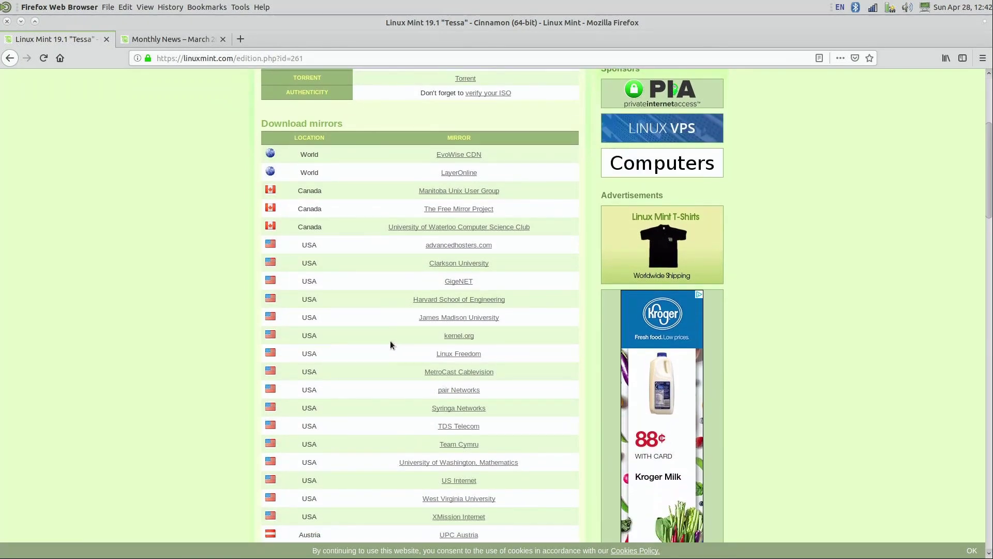
pyautogui.scroll(-4, 389, 340)
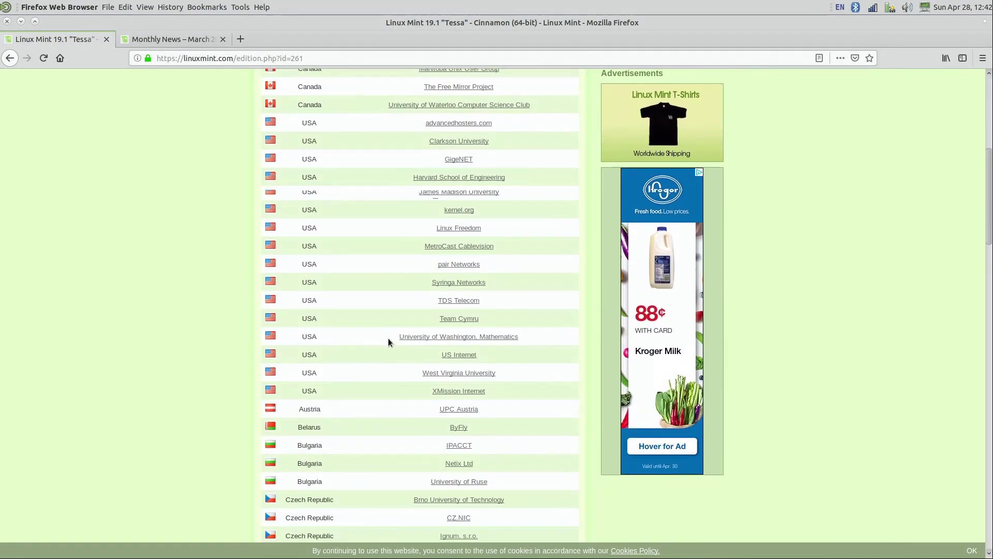
pyautogui.scroll(-12, 388, 339)
pyautogui.scroll(-5, 388, 342)
pyautogui.scroll(17, 387, 341)
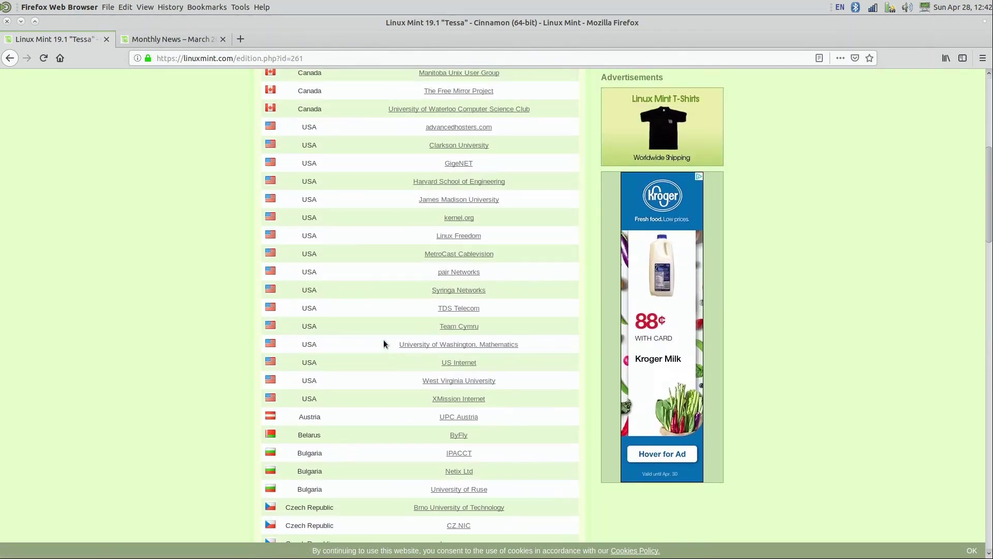
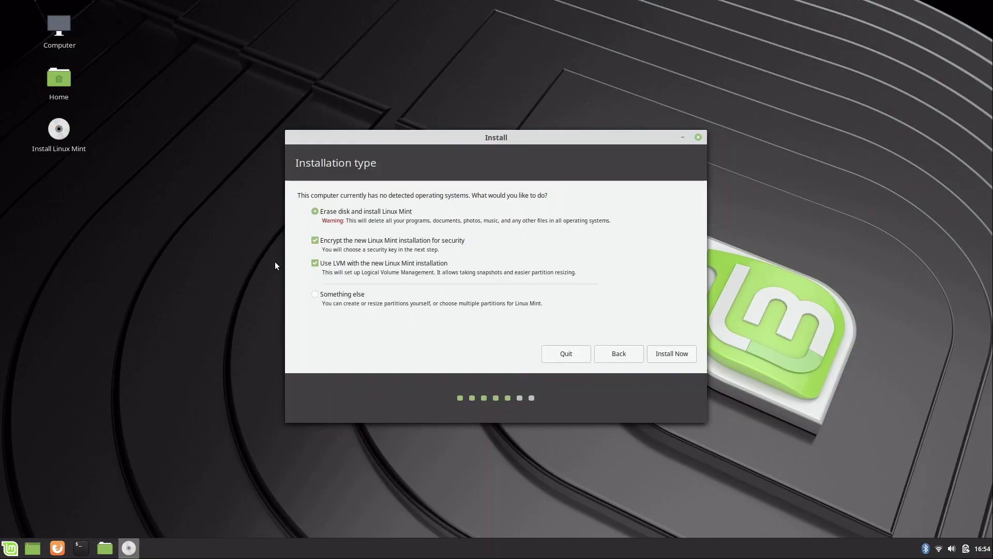
# Step: Erase the disk without encryption or LVM and confirm writing the partition changes
pyautogui.click(315, 241)
pyautogui.click(317, 264)
pyautogui.click(678, 356)
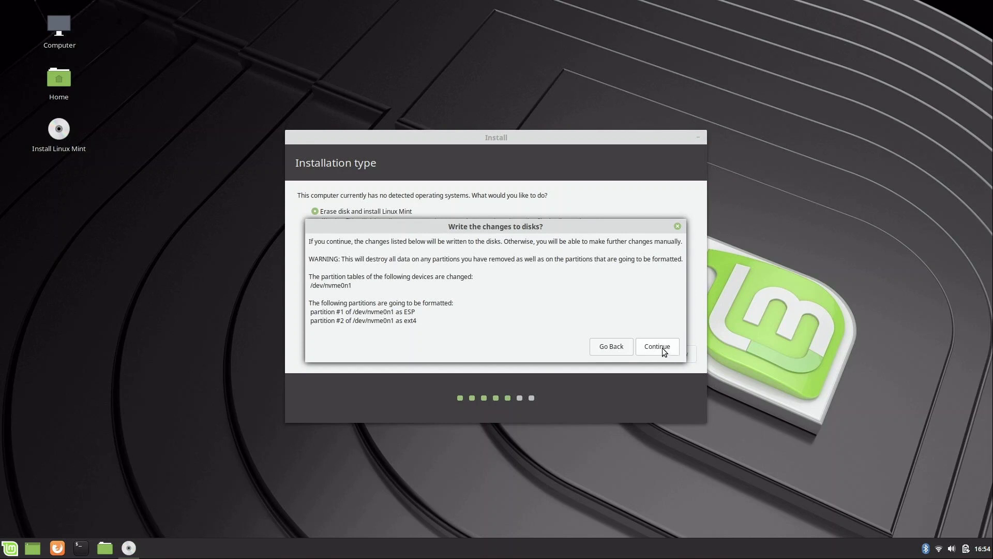
pyautogui.click(662, 349)
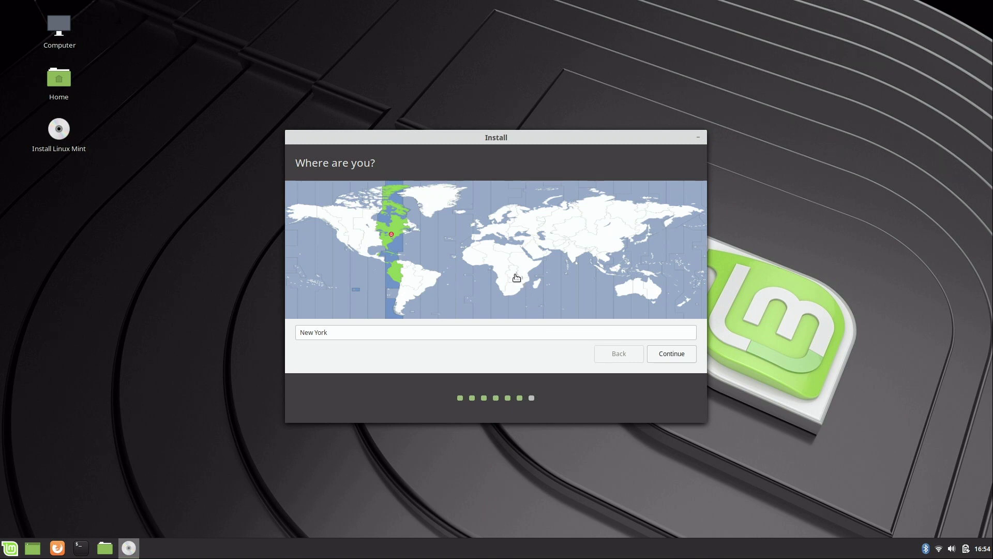
# Step: Choose Detroit as the time zone and enter the user's name on the Who are you? page
pyautogui.click(384, 232)
pyautogui.click(671, 353)
pyautogui.write('Jay')
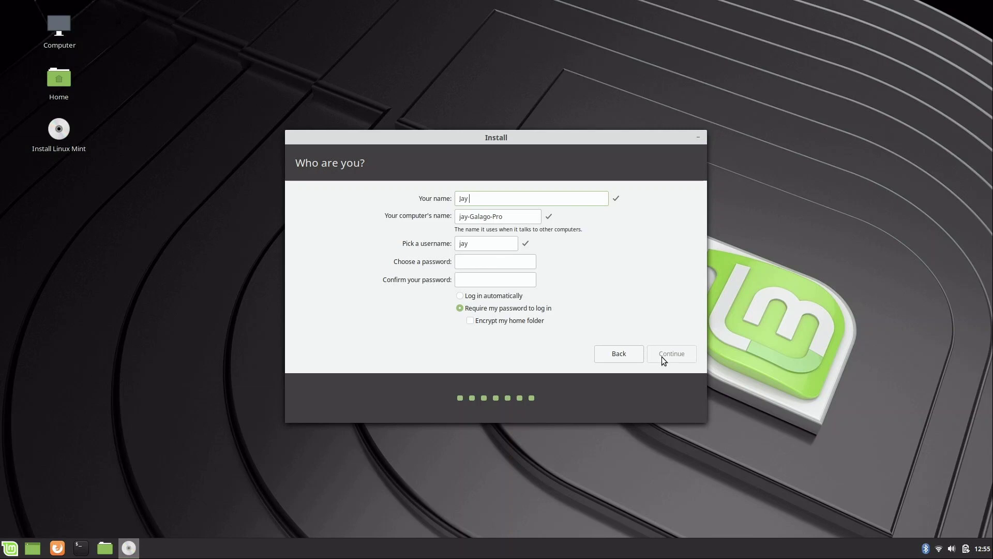
# Step: Name the computer linuxmint and enter and confirm the account password
pyautogui.press('Tab')
pyautogui.click(502, 263)
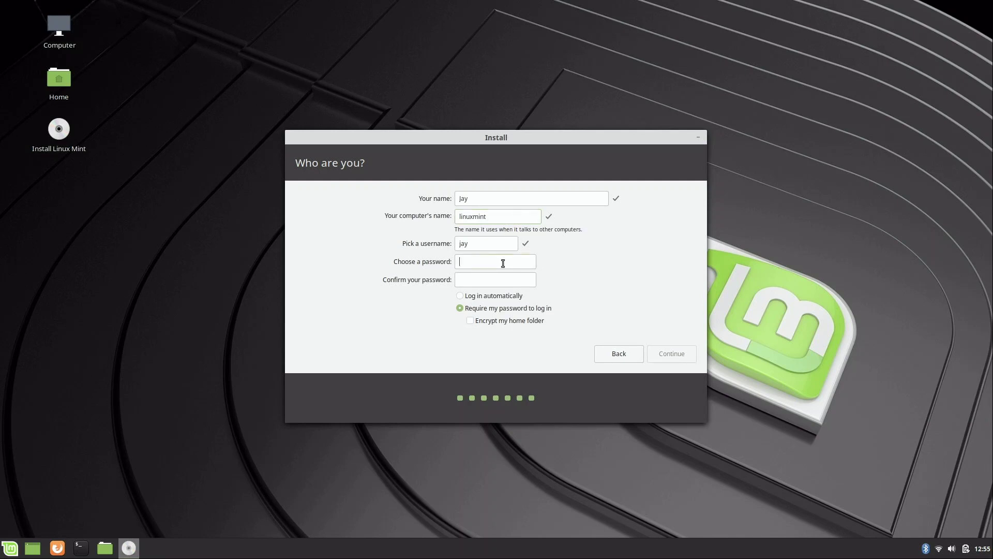
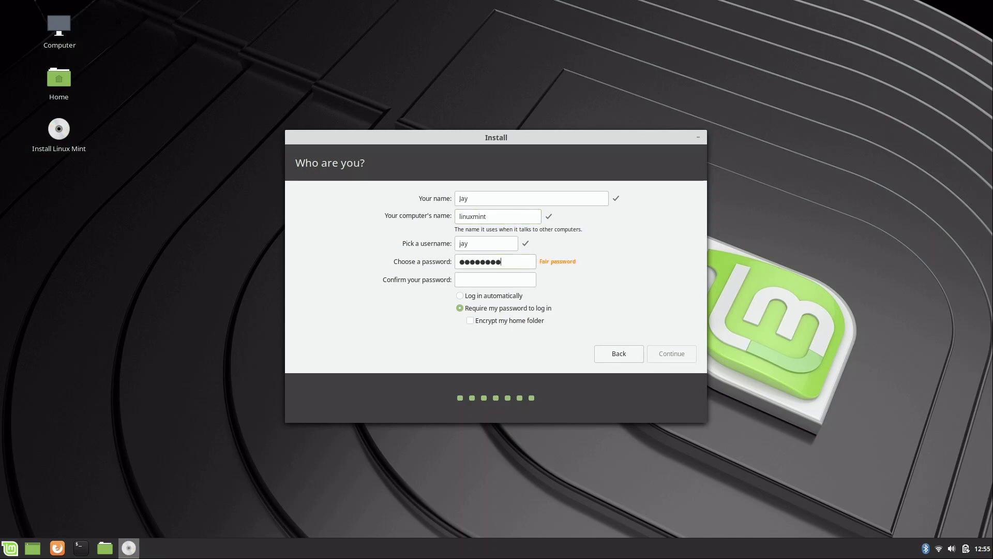
pyautogui.press('Tab')
# Step: Keep password-required login, leave the home folder unencrypted, and begin installing
pyautogui.click(471, 297)
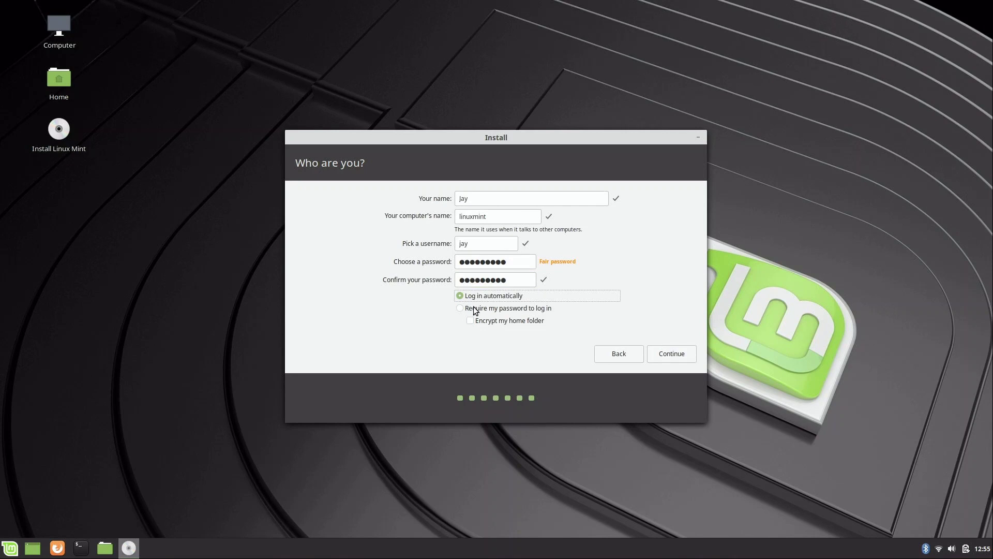
pyautogui.click(474, 309)
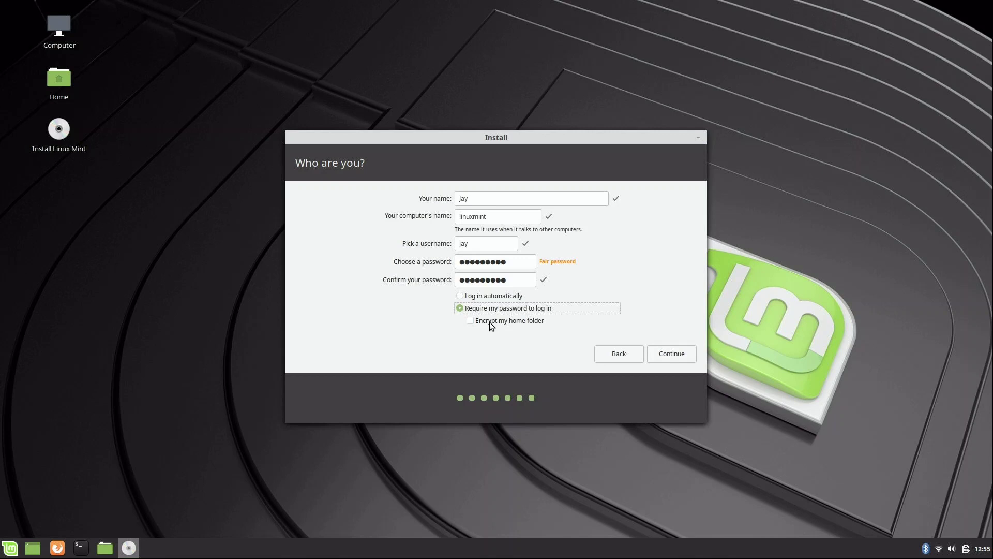
pyautogui.click(471, 321)
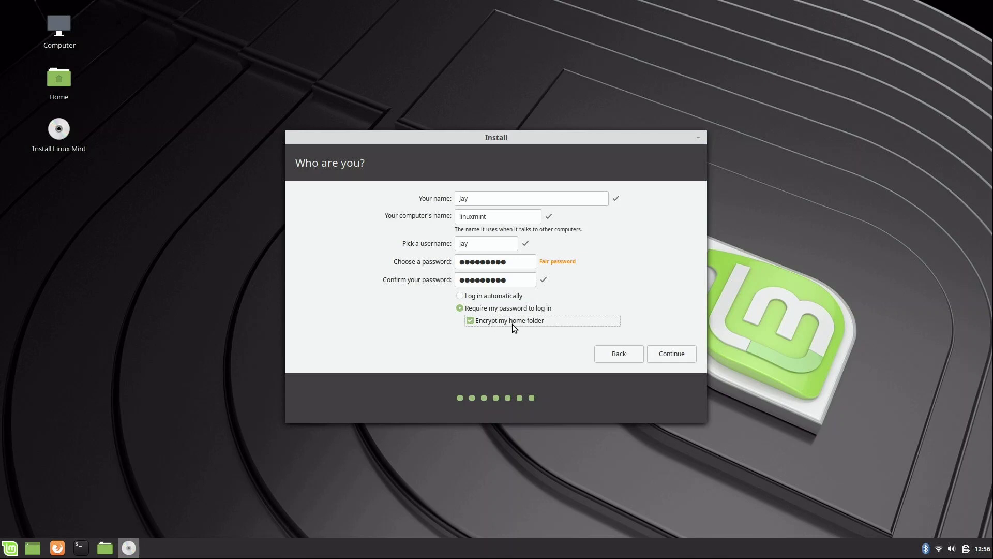
pyautogui.click(471, 321)
pyautogui.click(671, 355)
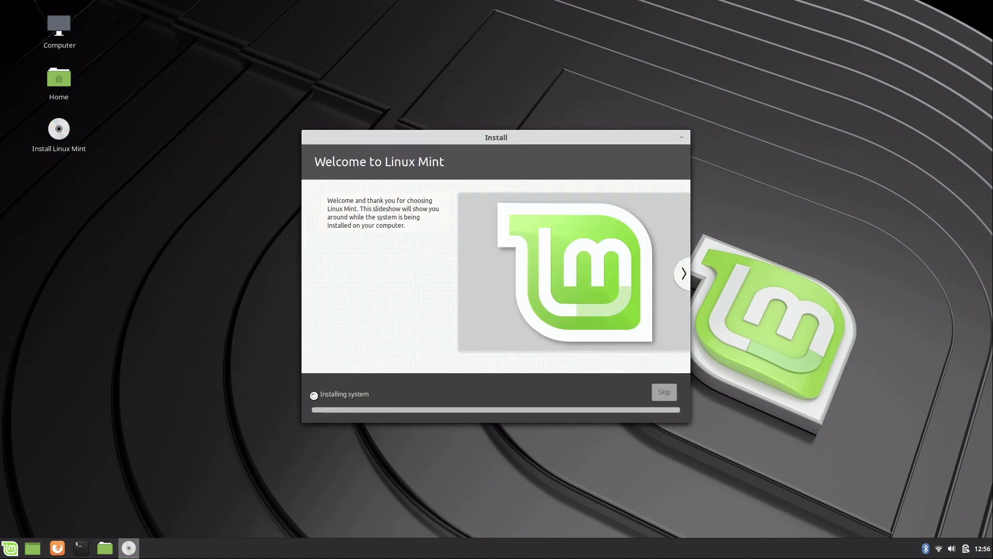
# Step: Expand and collapse the installation log while the system installs
pyautogui.click(316, 395)
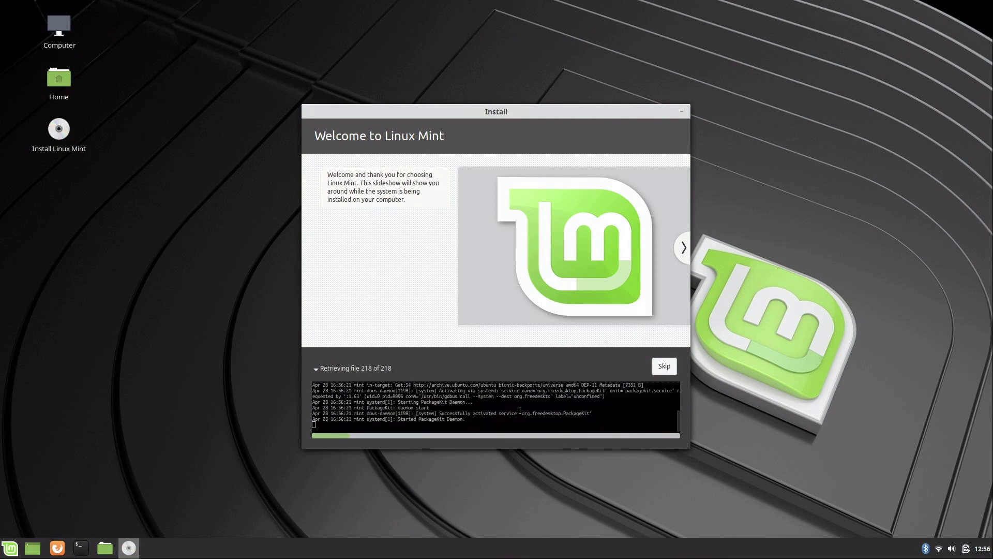
pyautogui.click(316, 373)
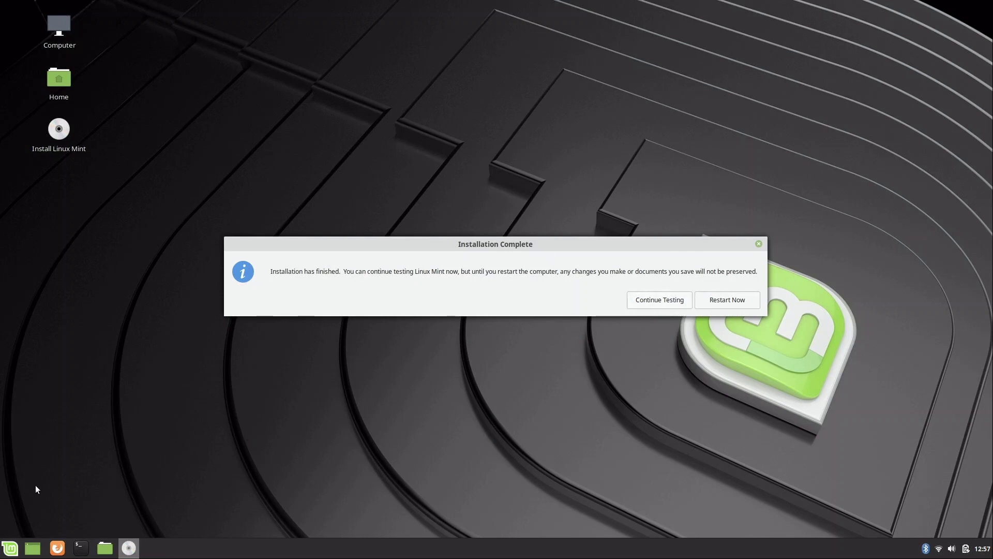
# Step: Restart into the newly installed system and log in with the account password
pyautogui.click(185, 433)
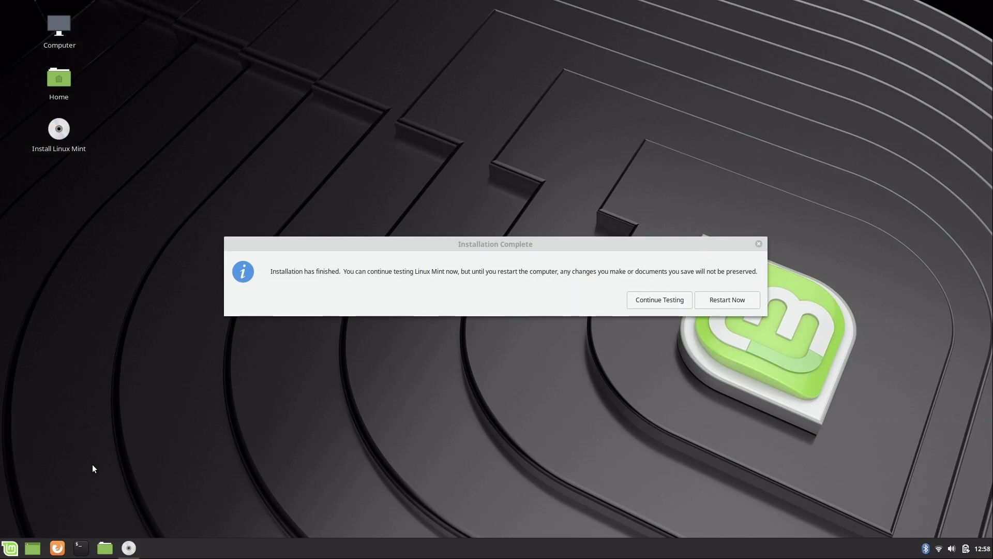
pyautogui.click(730, 302)
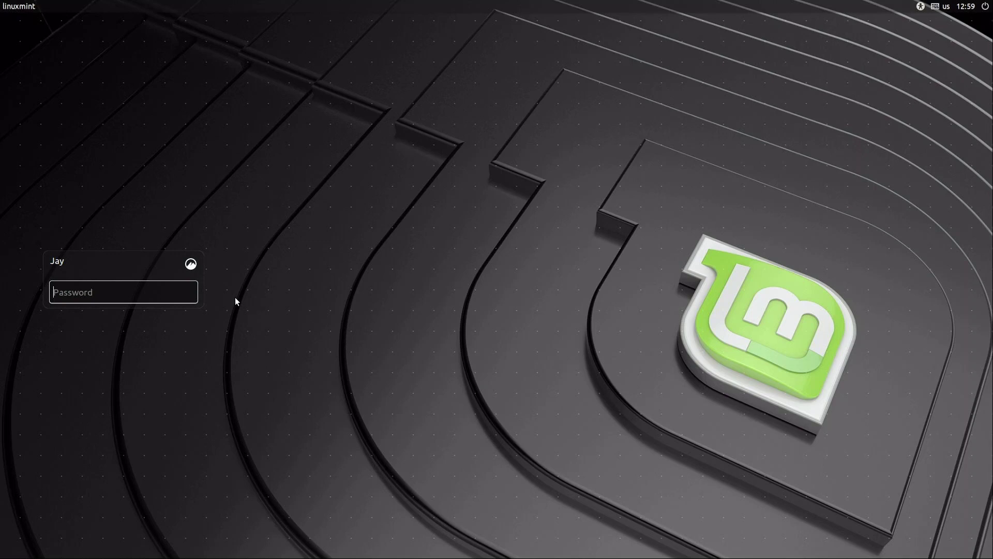
pyautogui.write('aaaaaaaaa')
pyautogui.press('Return')
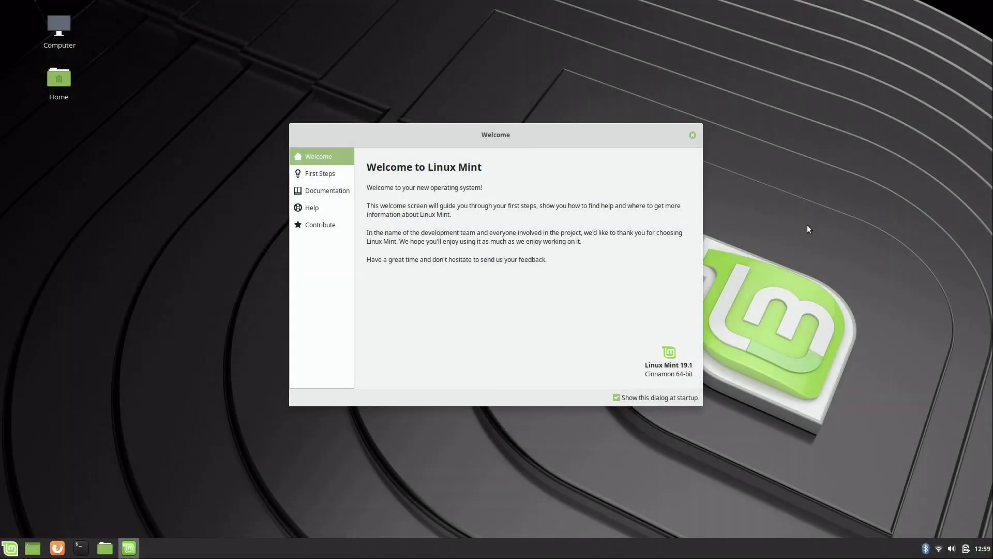